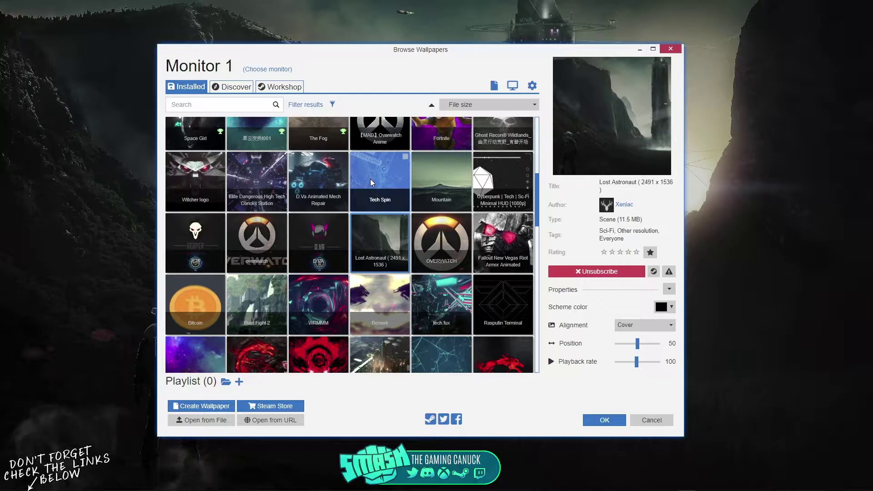
Apply the STALKER 1 wallpaper from the Installed grid, replacing Lost Astronaut
scroll(370, 179, down, 15)
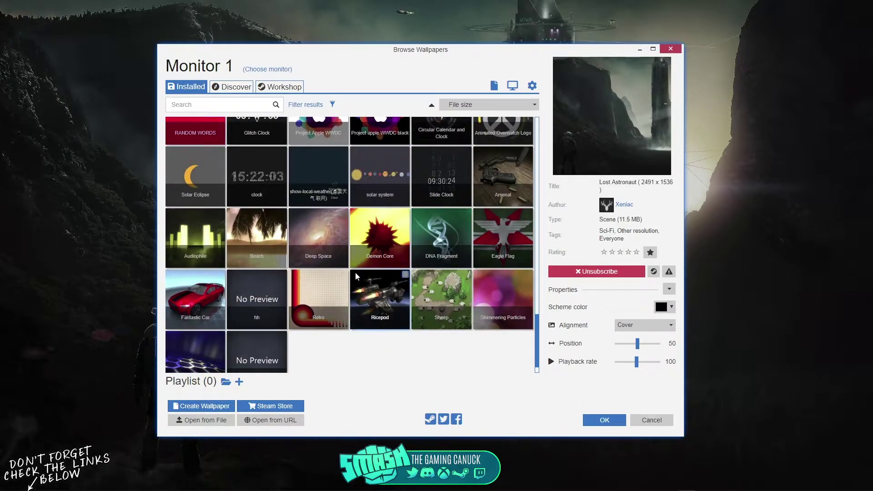
scroll(356, 272, up, 5)
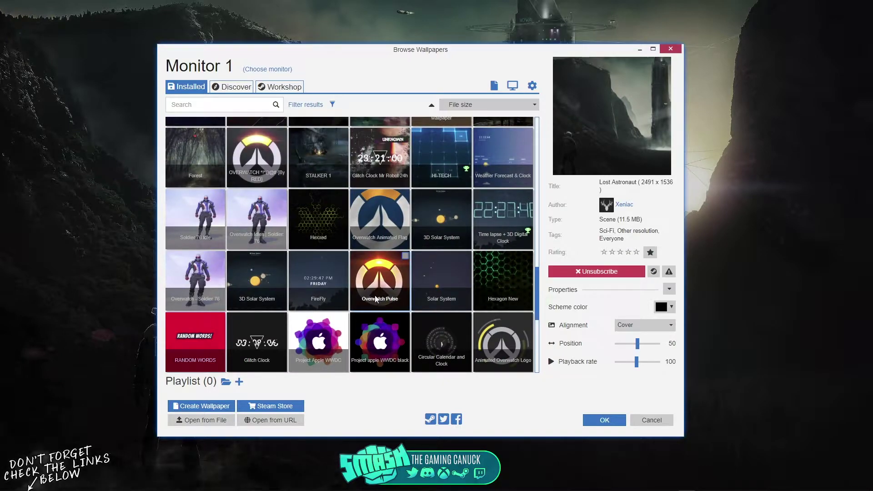
scroll(376, 299, up, 2)
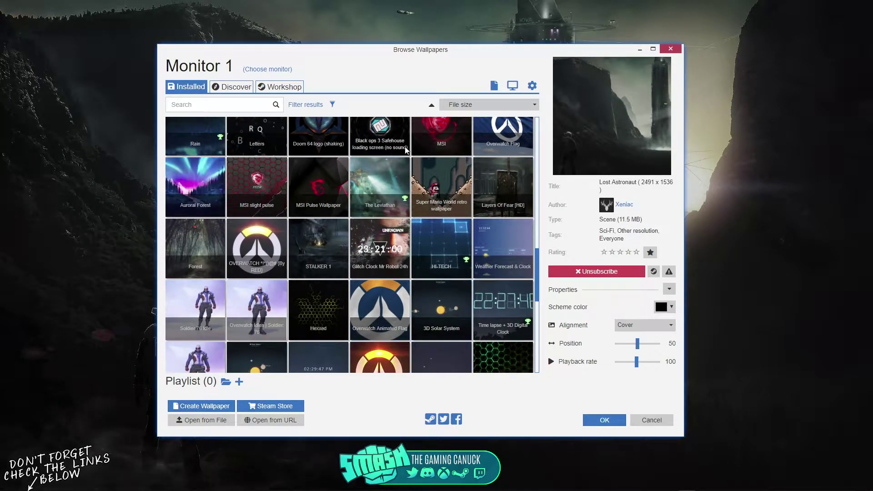
click(324, 244)
Try Hexxed, then Hexagon New, as the desktop wallpaper, moving the browser aside to view each
drag(356, 53, 507, 34)
scroll(462, 236, down, 1)
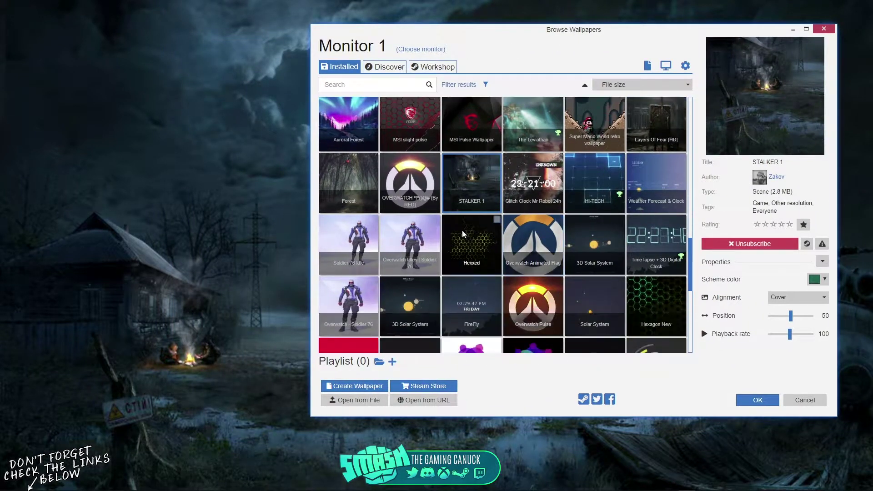
click(462, 230)
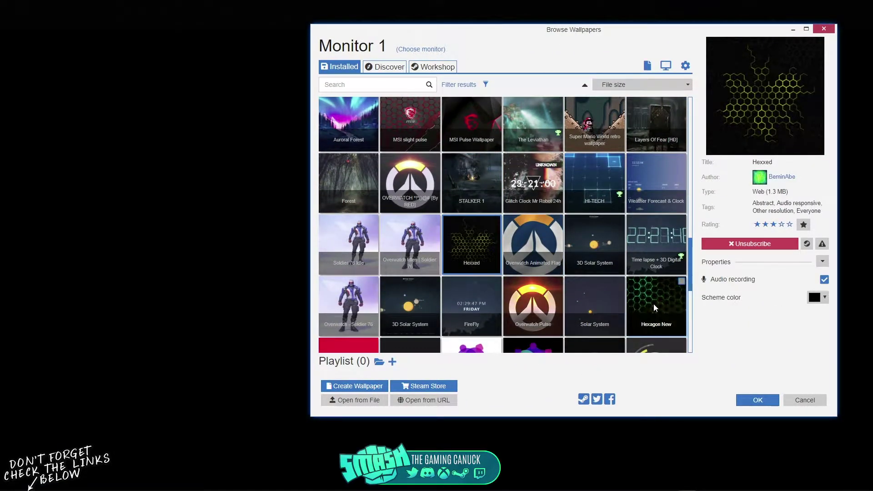
drag(426, 33, 372, 32)
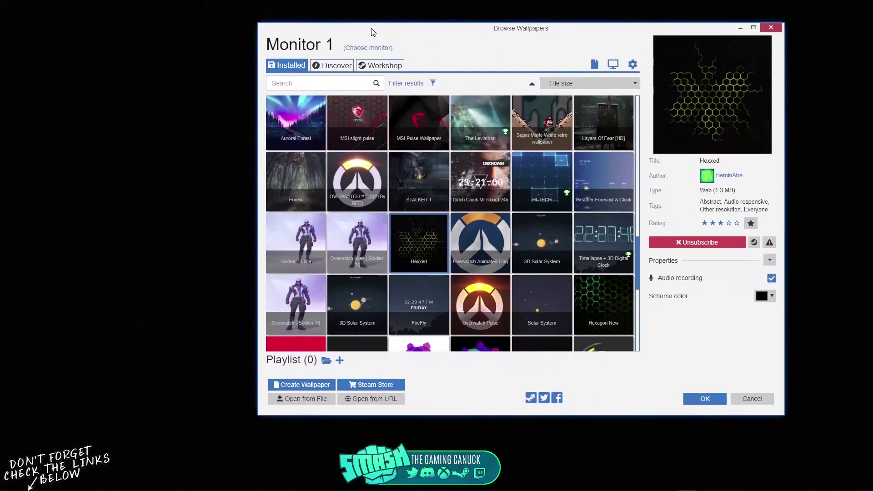
click(602, 303)
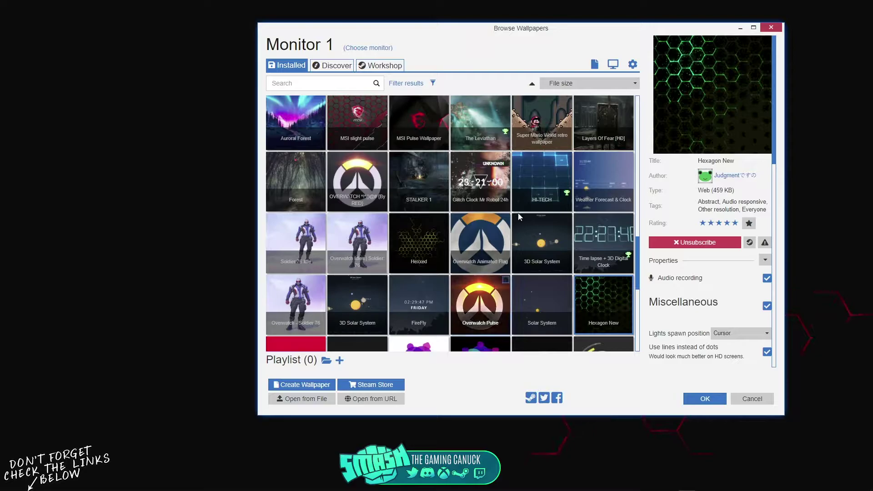
Try the clock wallpaper on the desktop, then switch back to Hexagon New
drag(430, 26, 405, 49)
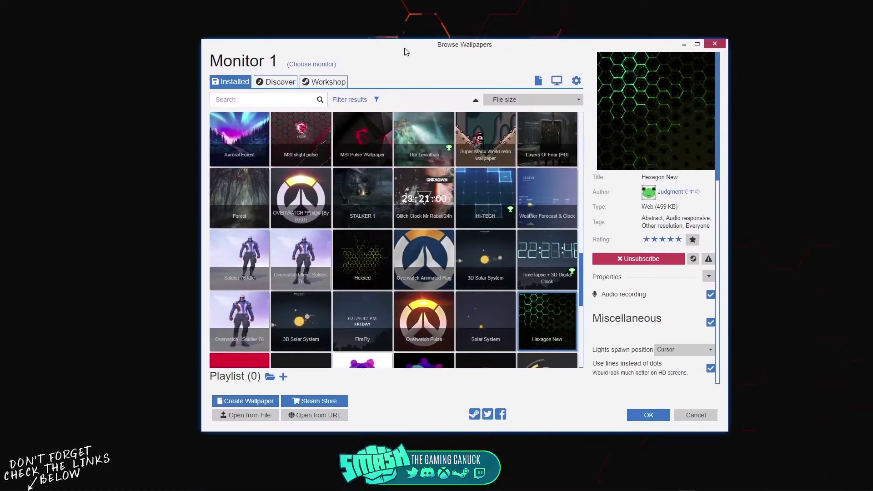
scroll(476, 309, down, 5)
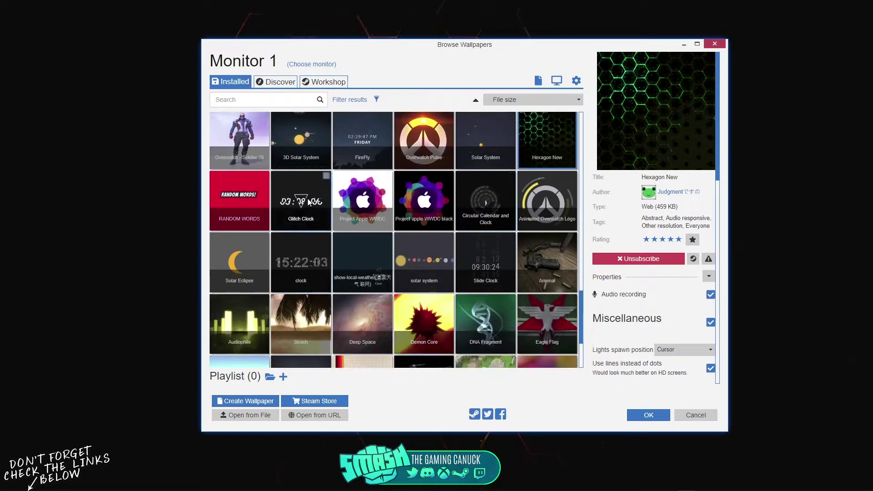
click(307, 253)
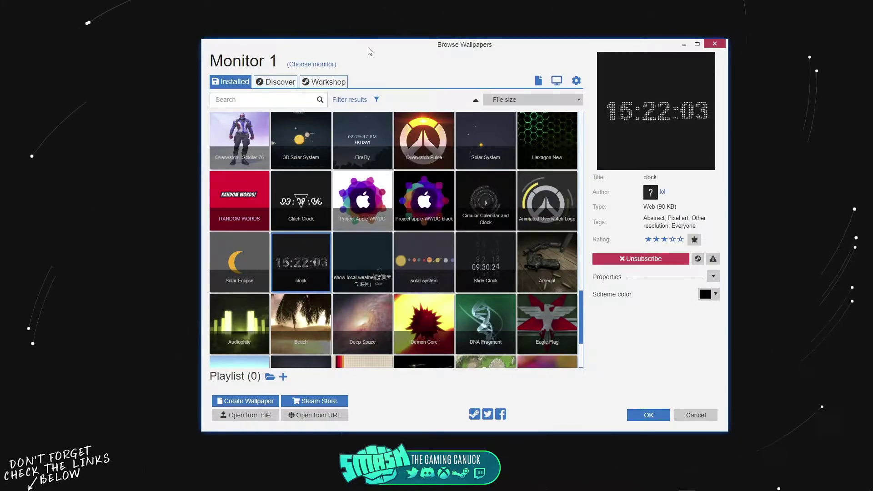
drag(377, 45, 411, 67)
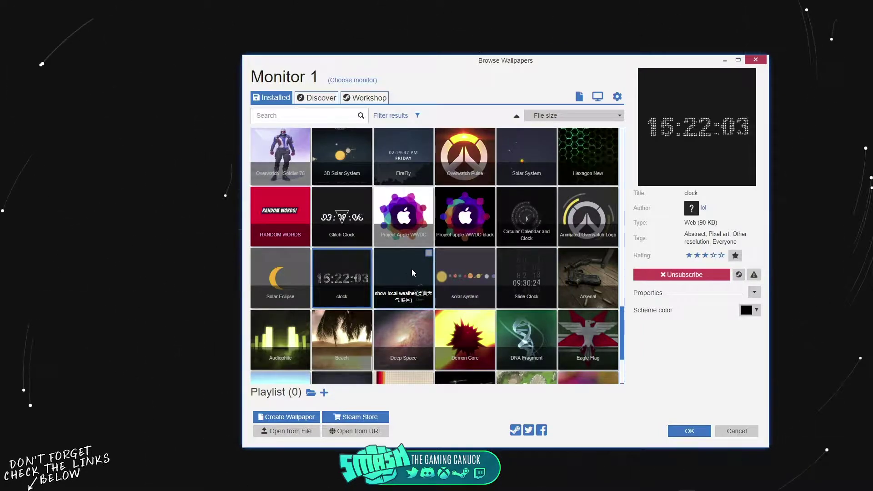
scroll(502, 287, down, 2)
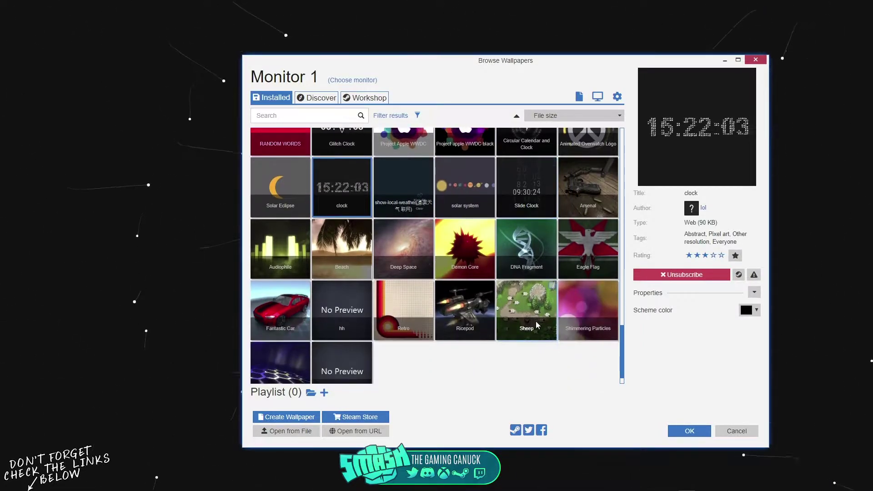
scroll(497, 338, up, 4)
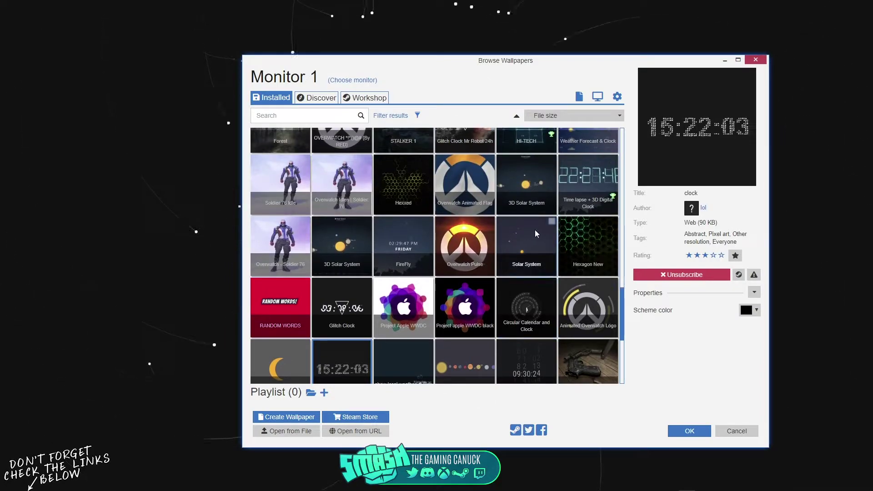
scroll(520, 251, up, 2)
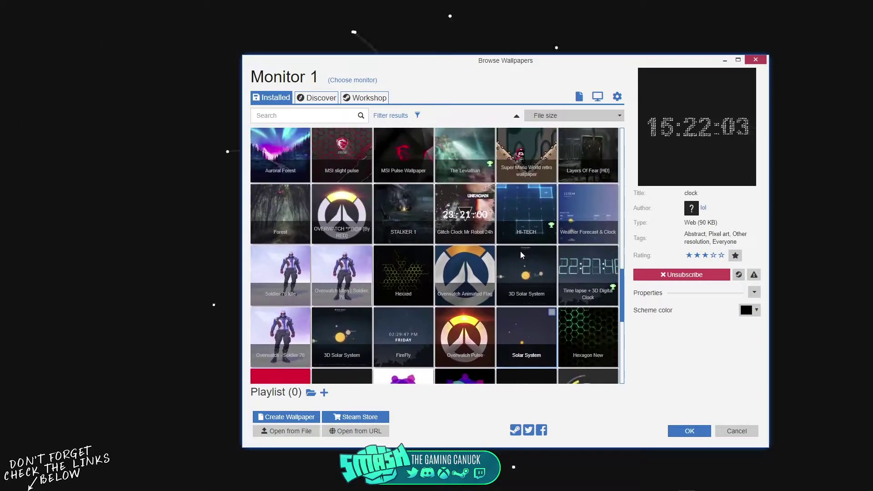
click(591, 335)
Subscribe to Synthwave Dual Screen from Discover and view it on the desktop
click(313, 99)
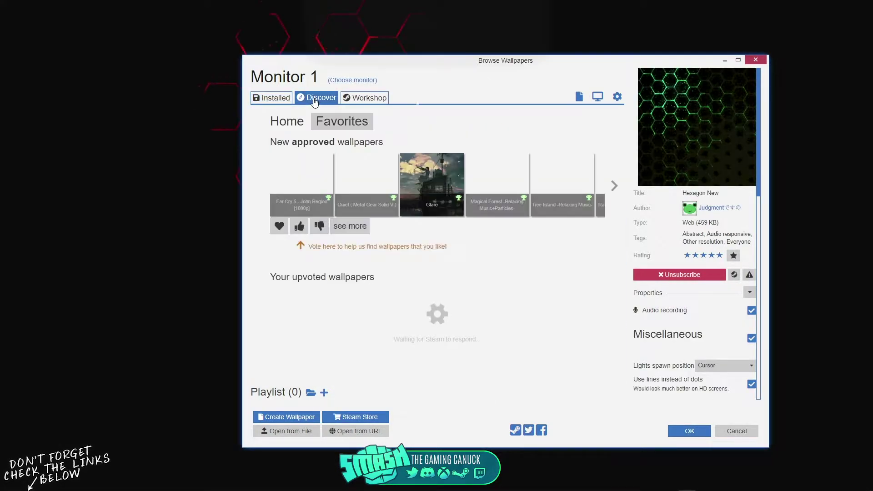
scroll(456, 320, down, 10)
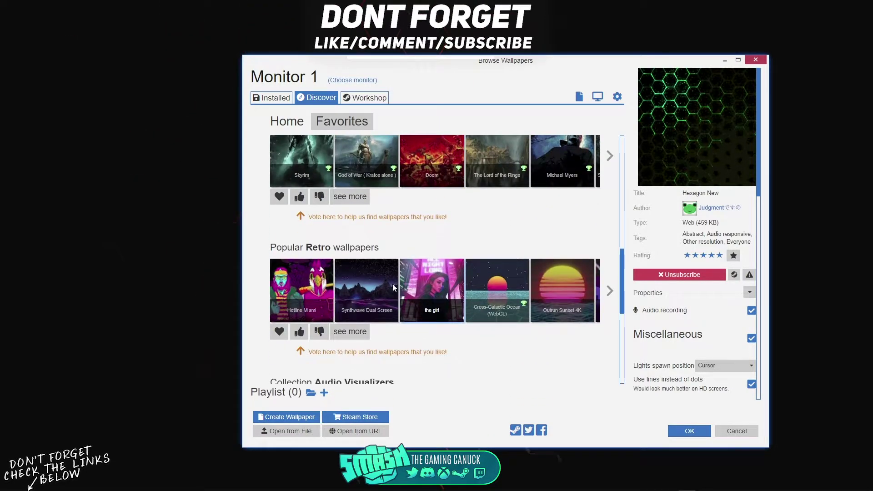
click(375, 279)
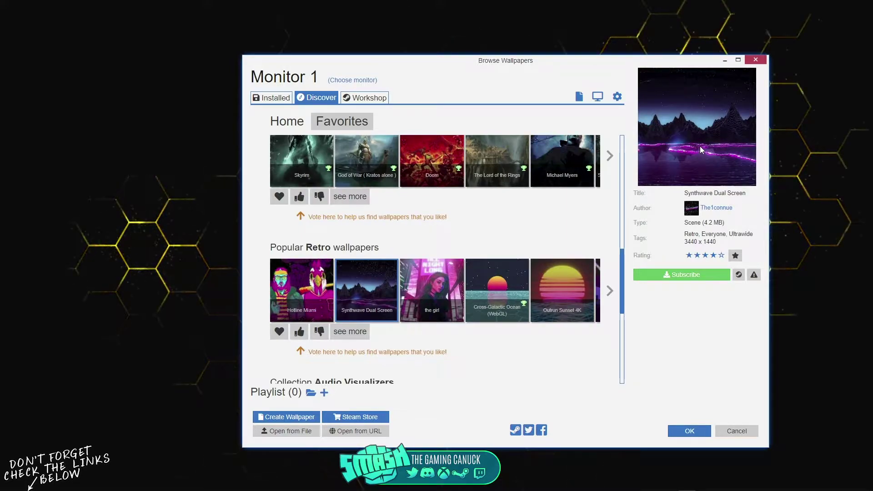
click(680, 277)
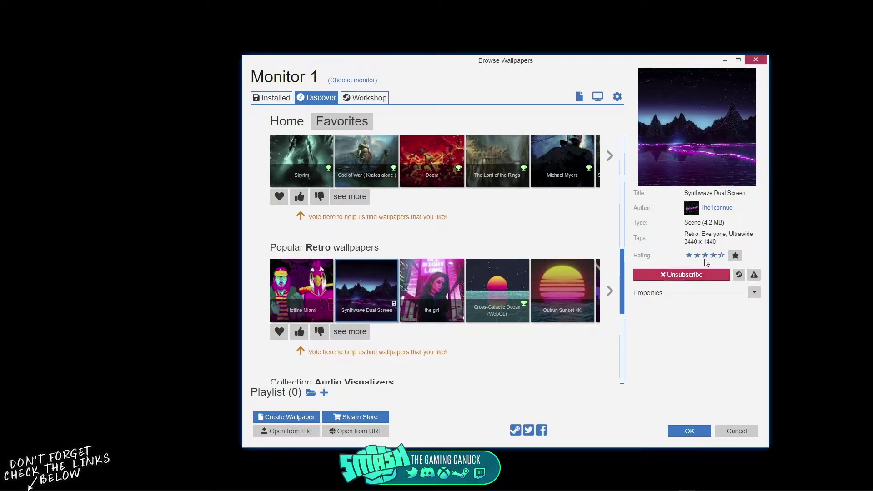
drag(391, 76, 872, 57)
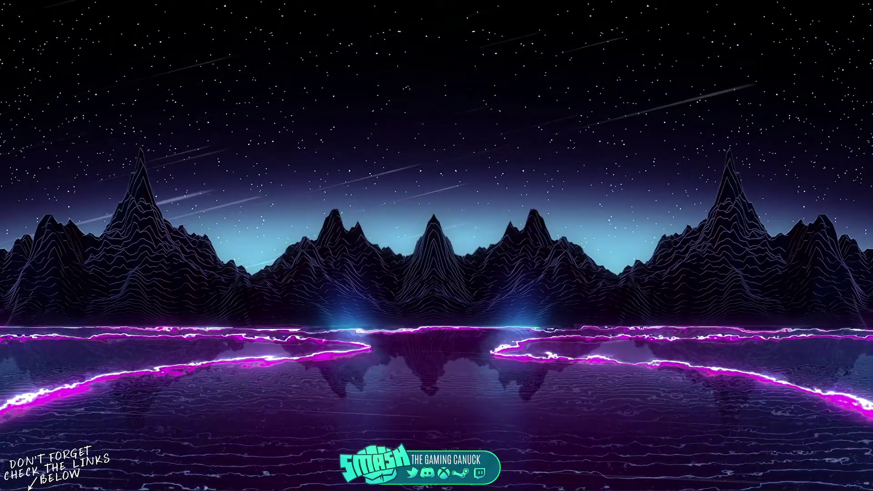
drag(872, 57, 329, 56)
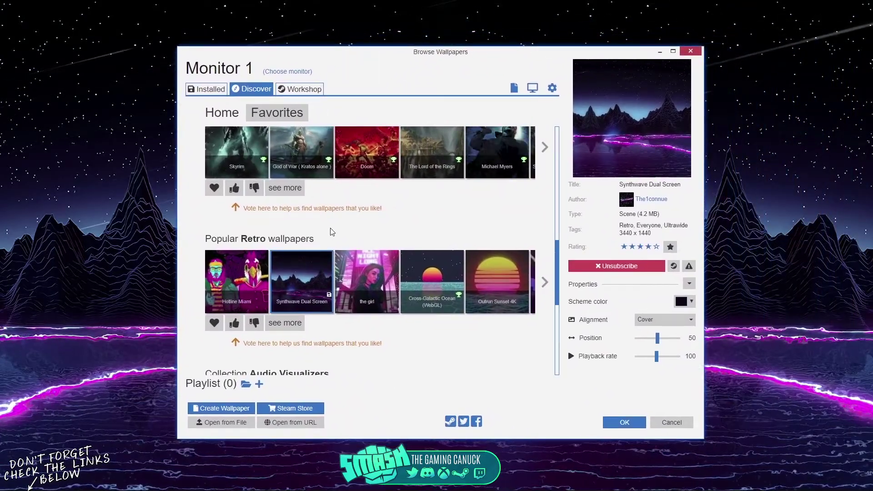
Glance at the Workshop grid, return to Discover, scroll down and open the Favorites collection
click(300, 89)
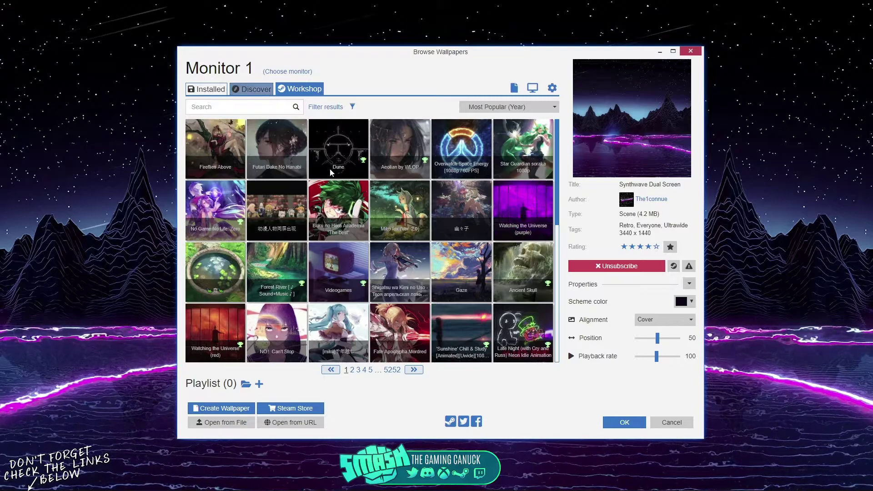
scroll(350, 227, down, 10)
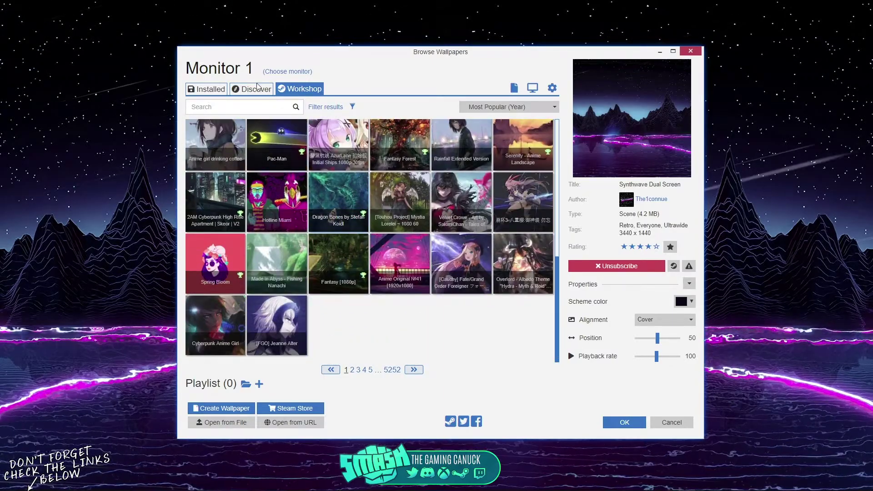
click(257, 88)
scroll(336, 271, down, 5)
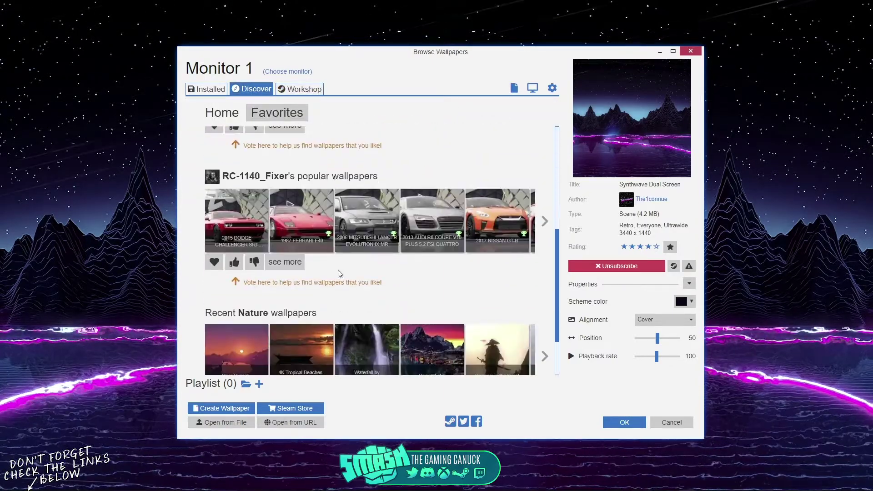
scroll(404, 234, down, 2)
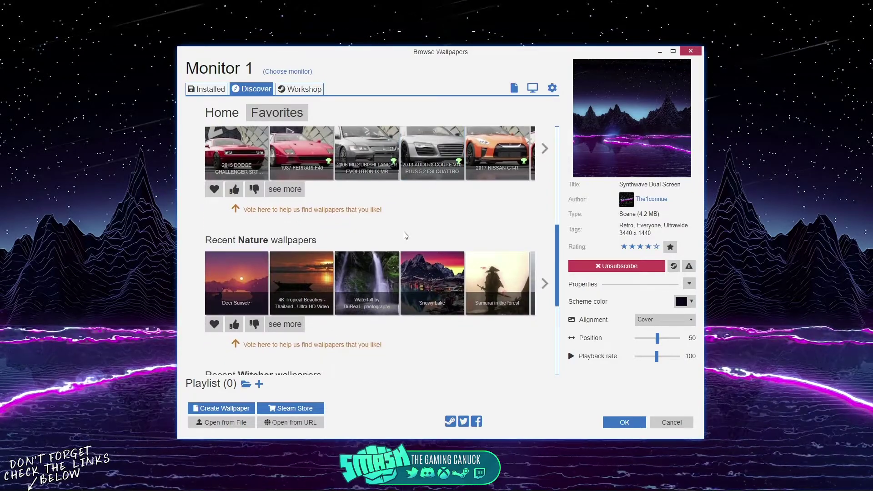
scroll(405, 235, down, 5)
scroll(412, 235, down, 2)
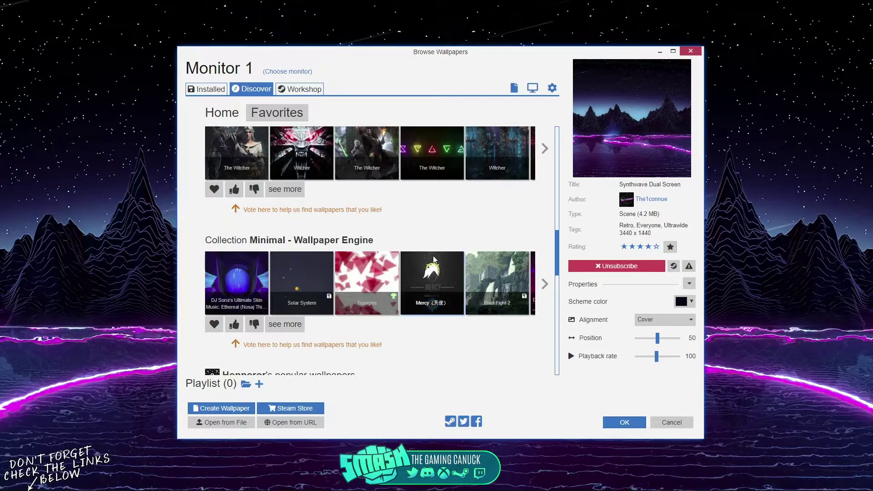
scroll(432, 256, down, 15)
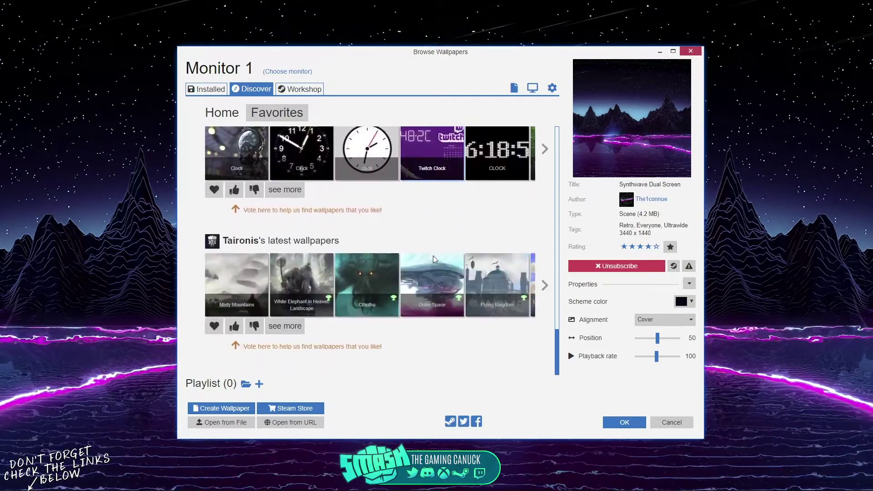
click(278, 113)
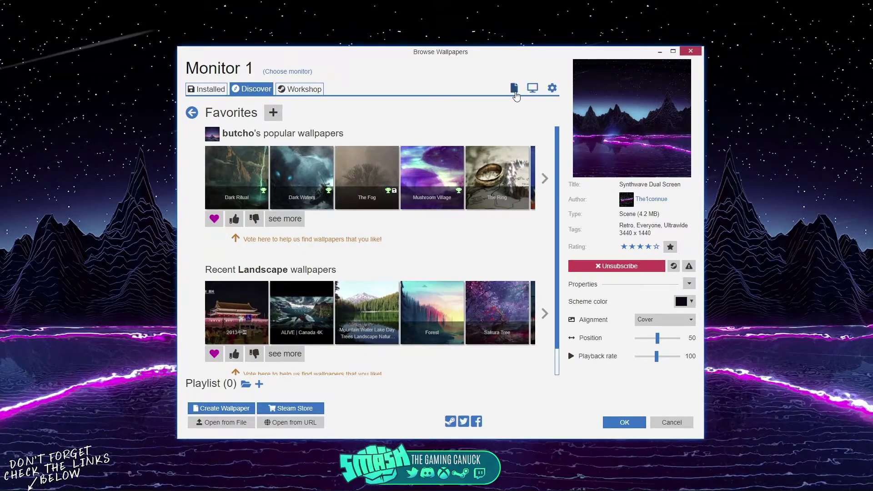
click(532, 89)
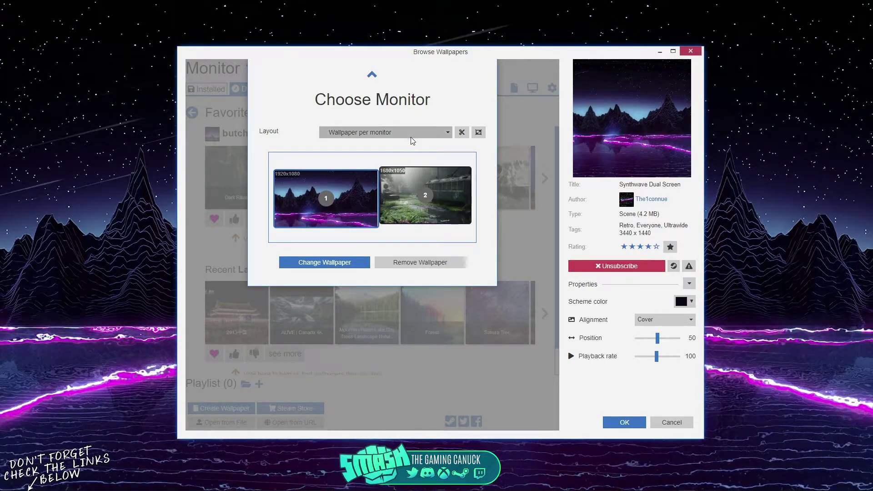
click(428, 131)
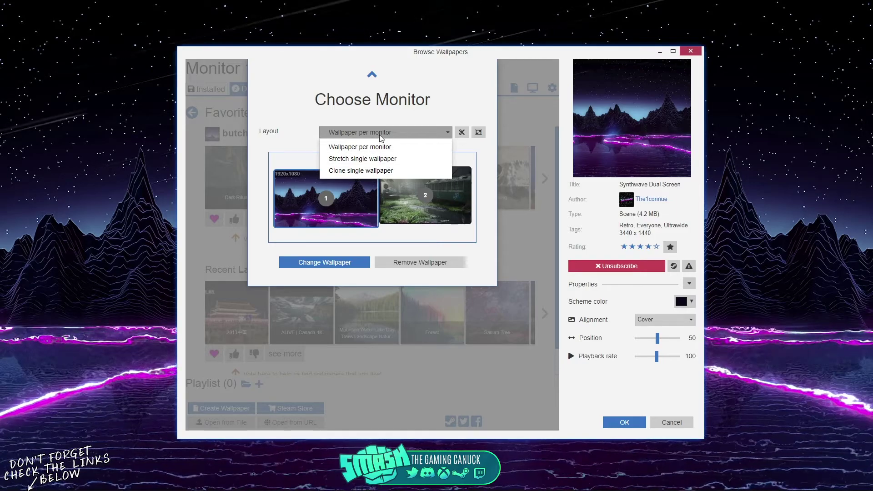
click(456, 173)
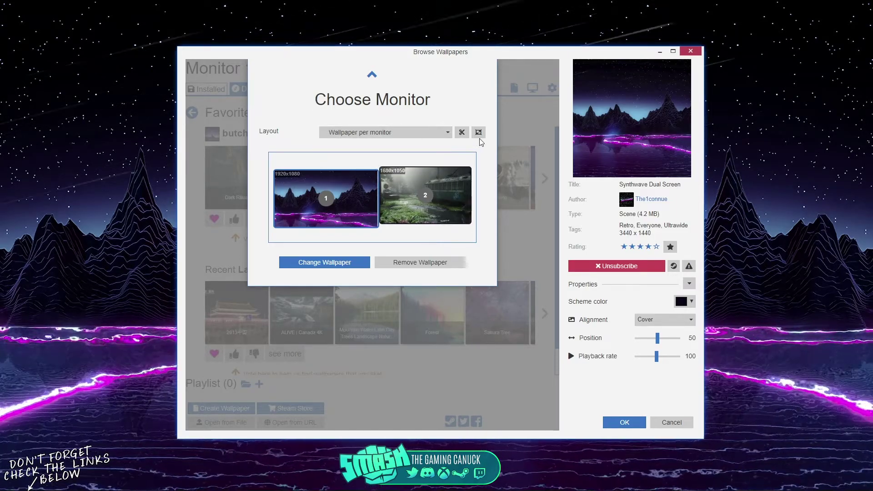
click(558, 144)
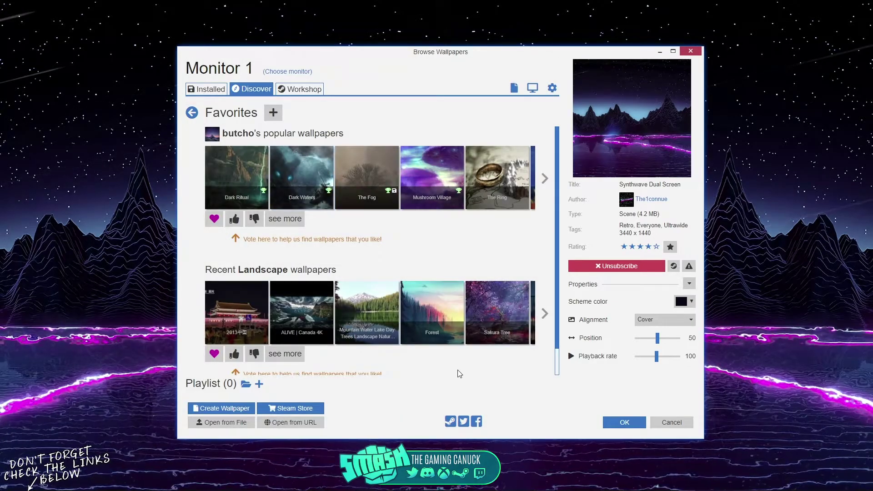
Create an Empty 2D template project named 'rtrgtfrt' and bring up its preset list
click(210, 90)
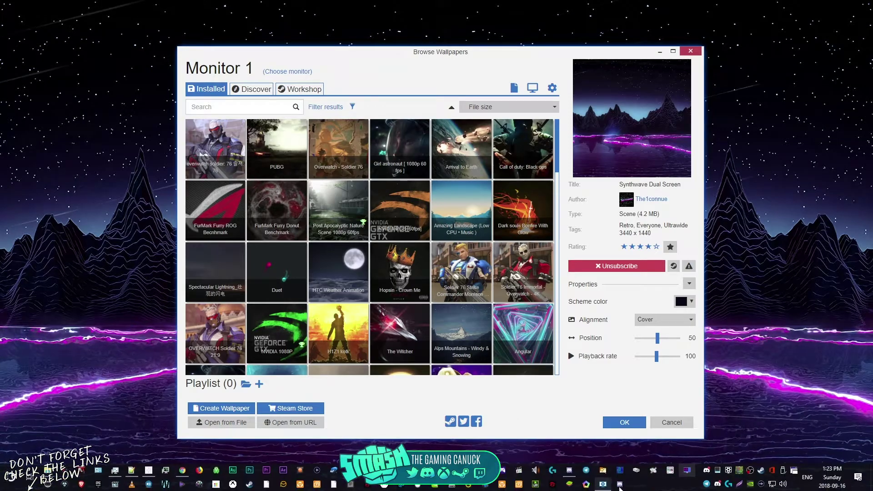
click(213, 408)
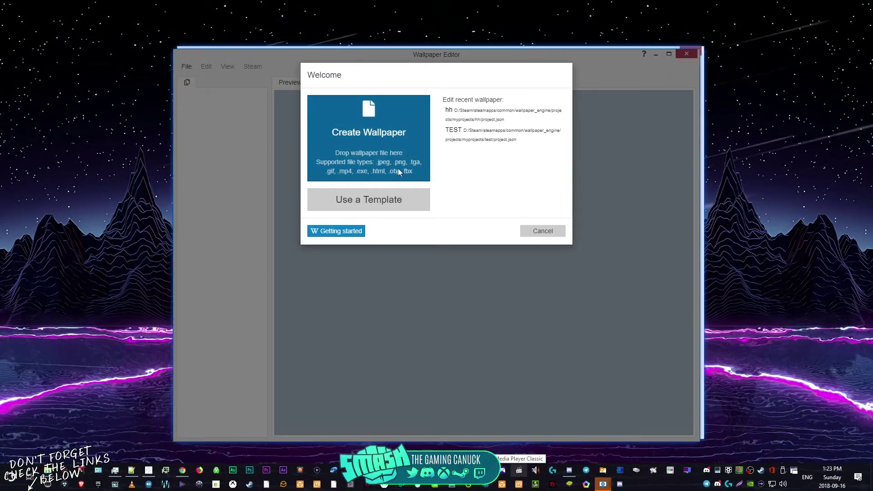
click(415, 198)
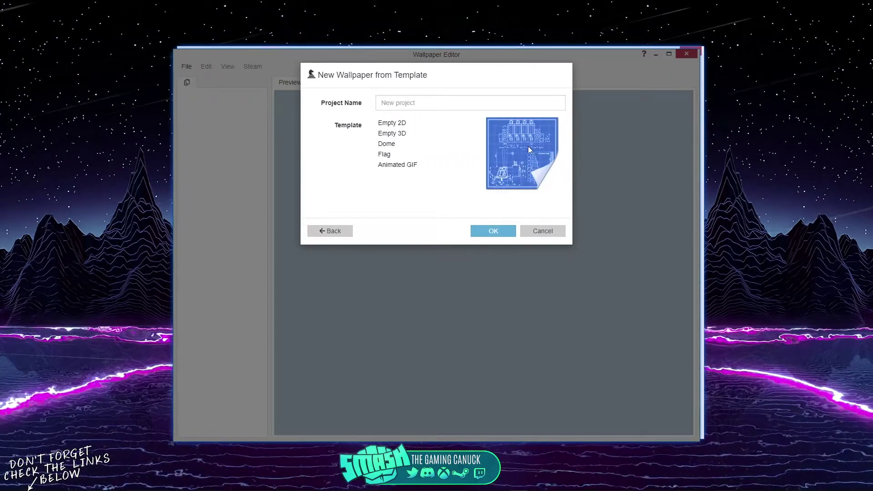
text(rtrgtfrt)
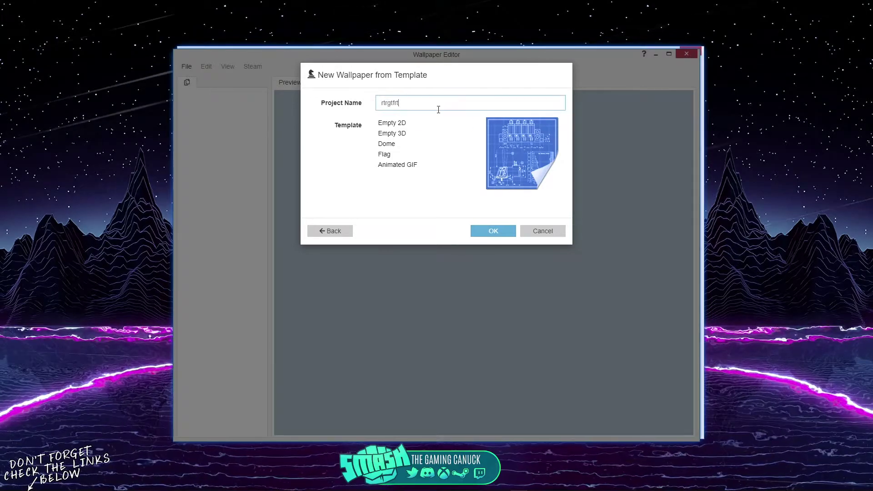
click(389, 124)
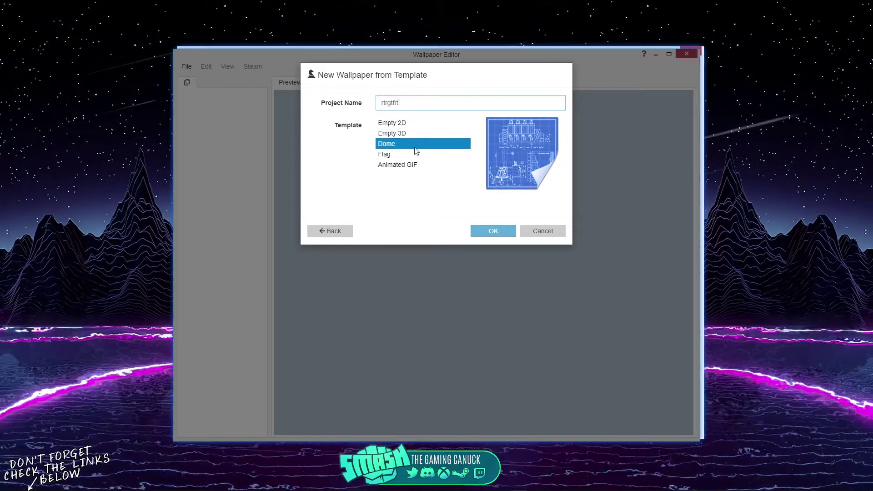
click(410, 124)
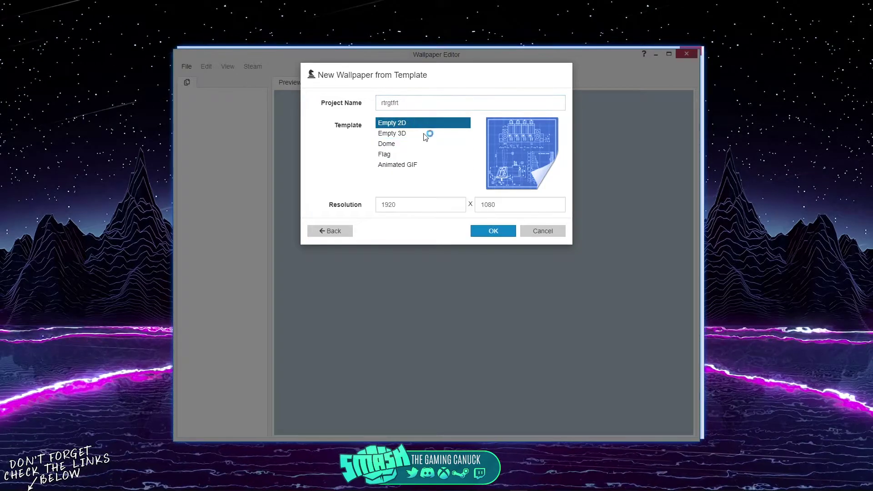
click(490, 231)
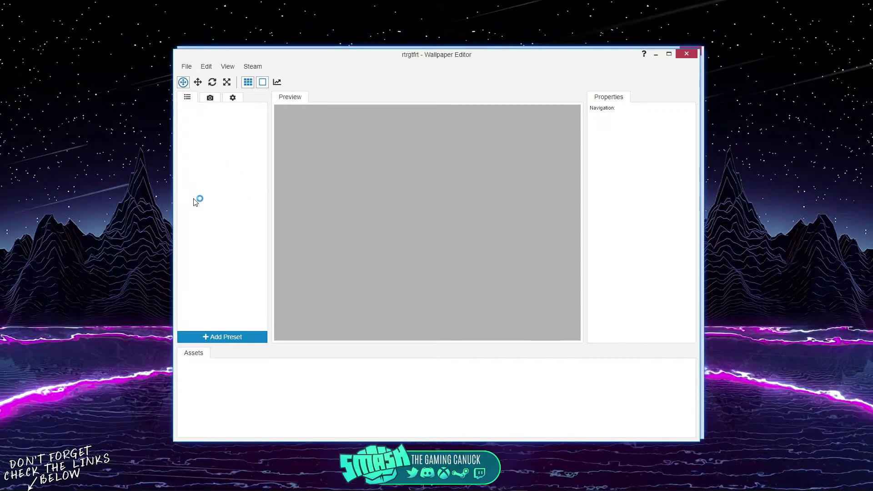
click(227, 336)
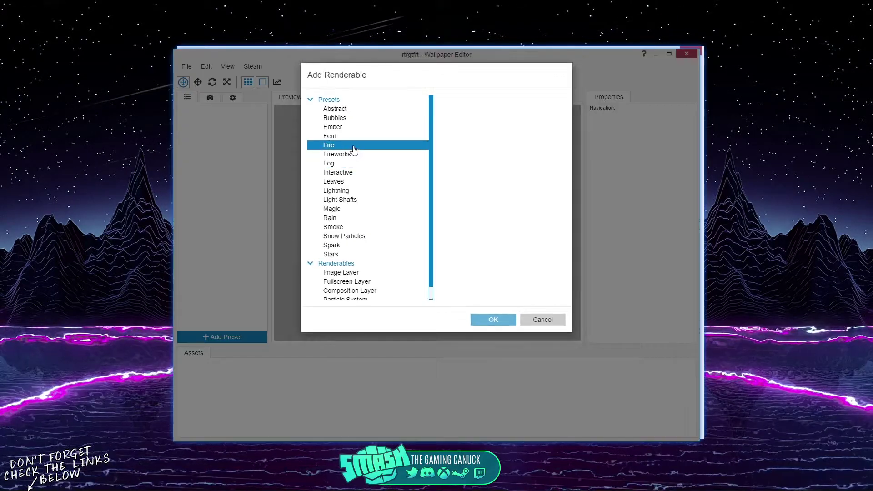
Preview the Fire preset as Wildfire and the Fireworks preset as Fireworks 3
scroll(337, 141, down, 1)
click(329, 132)
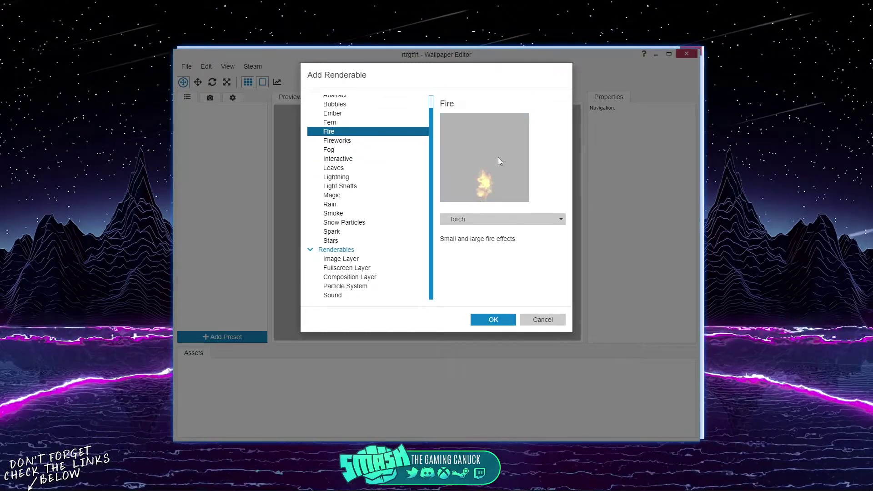
click(475, 218)
click(468, 245)
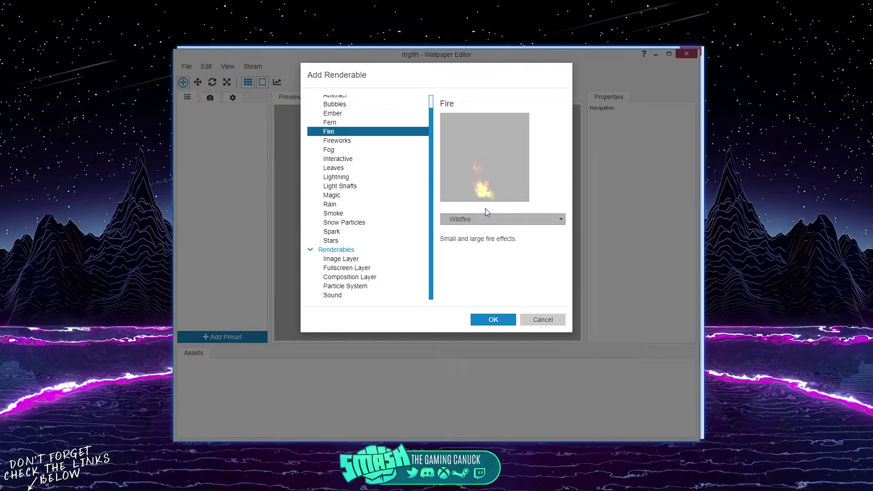
click(357, 140)
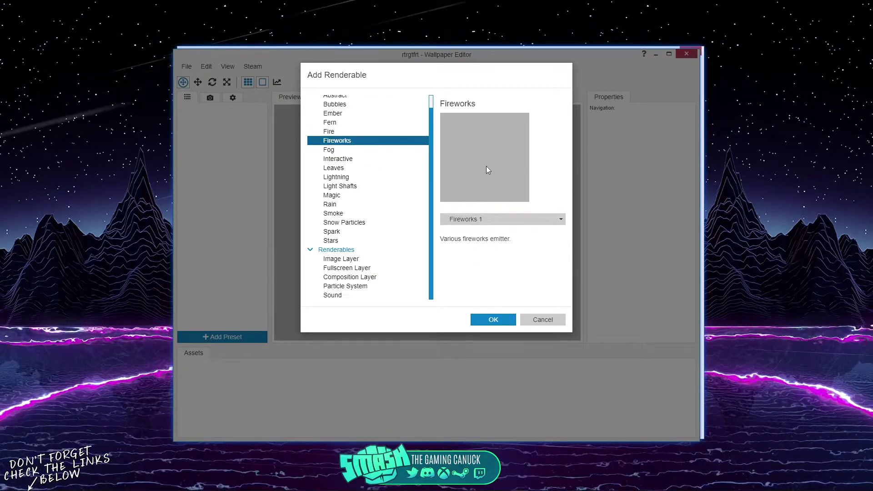
click(473, 214)
click(468, 256)
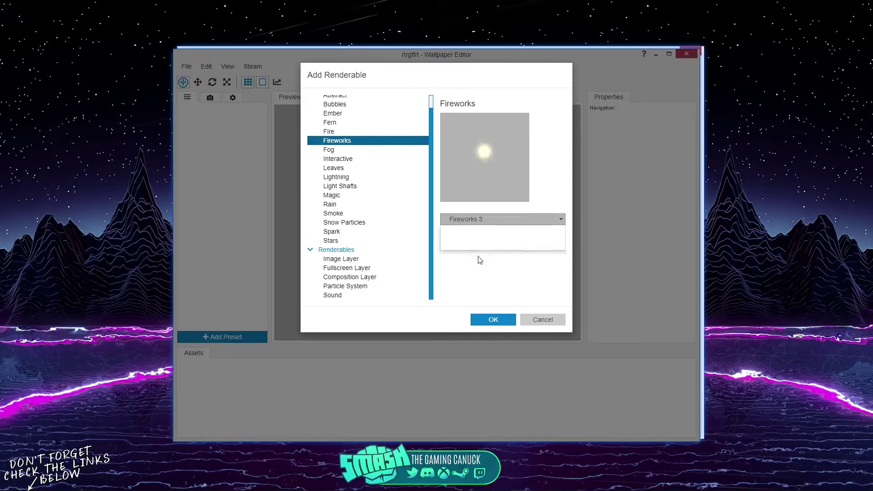
Preview the Lightning preset in its Thunderbolt and Discharge variants
click(349, 178)
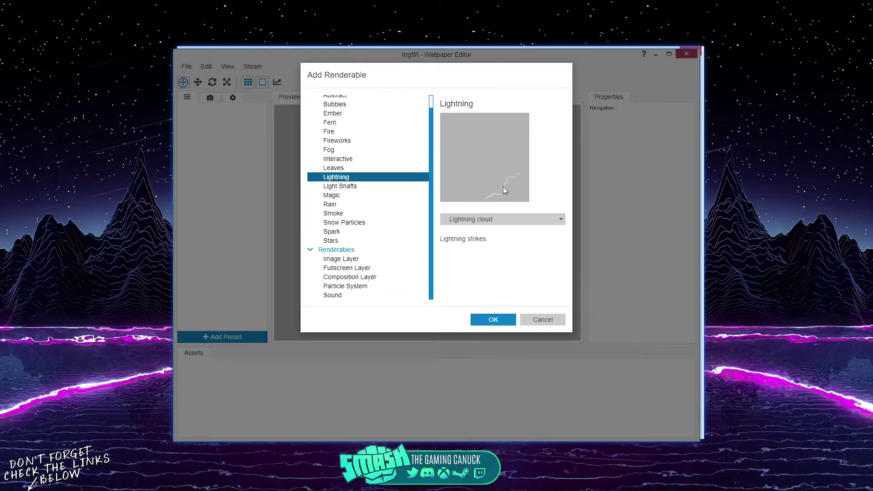
click(509, 219)
click(480, 253)
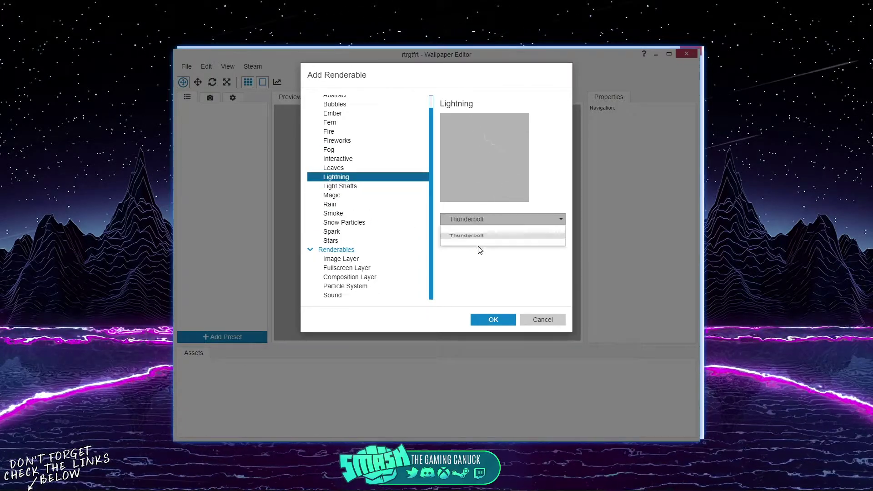
click(500, 219)
click(469, 255)
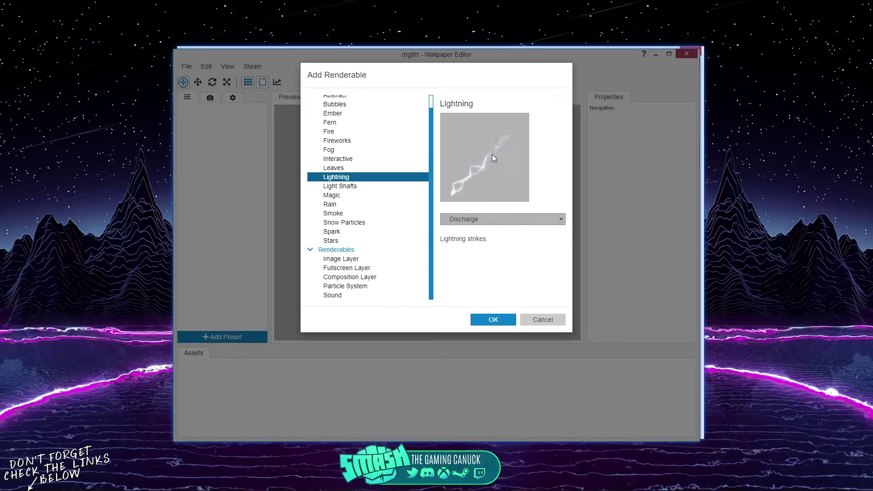
Add the Light Shafts preset to the scene using the Light shafts 1 variant
click(357, 187)
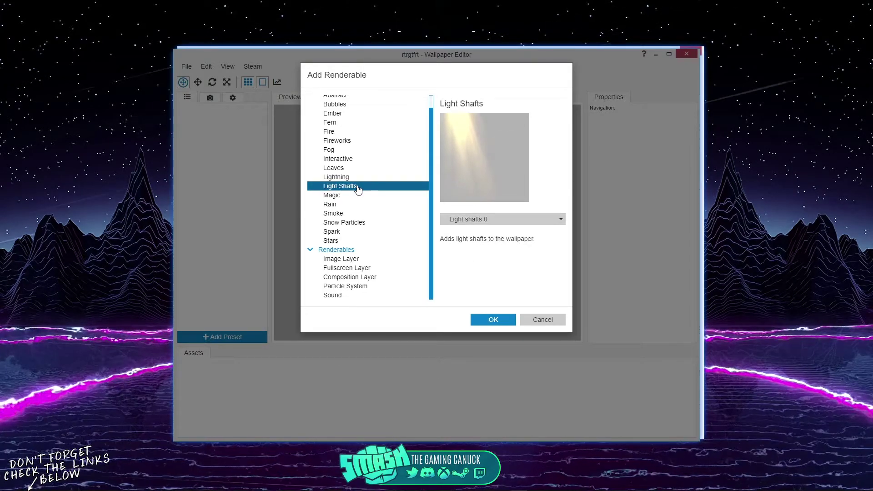
click(498, 219)
click(483, 253)
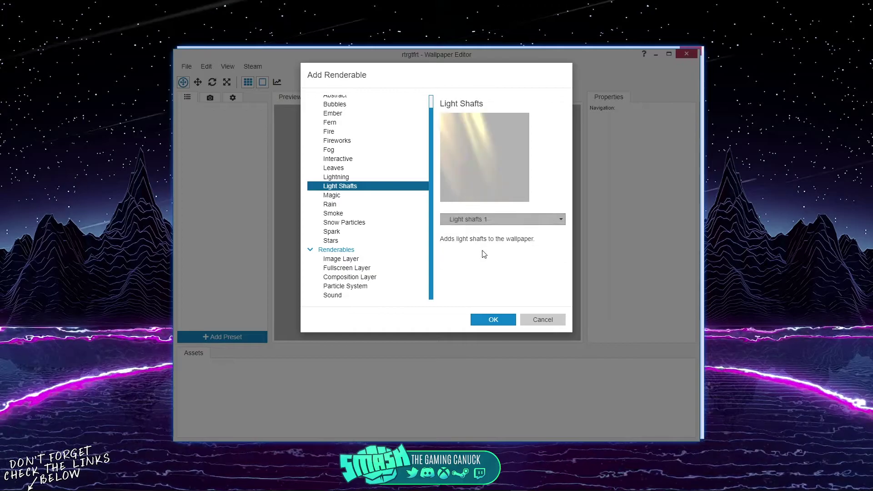
click(494, 320)
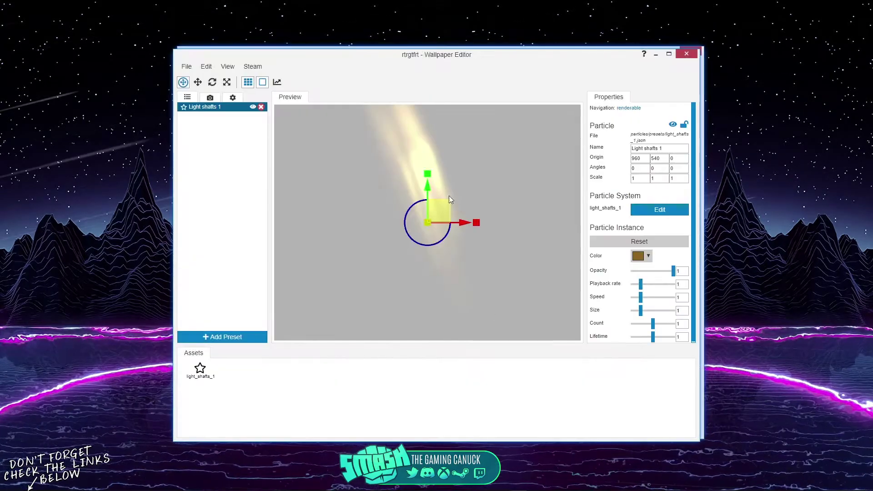
Reposition and stretch the light shafts, then save the rtrgtfrt project and close the editor
mouse_move(417, 216)
mouse_down()
mouse_move(377, 231)
mouse_move(399, 185)
mouse_move(408, 213)
mouse_up()
drag(418, 172, 392, 171)
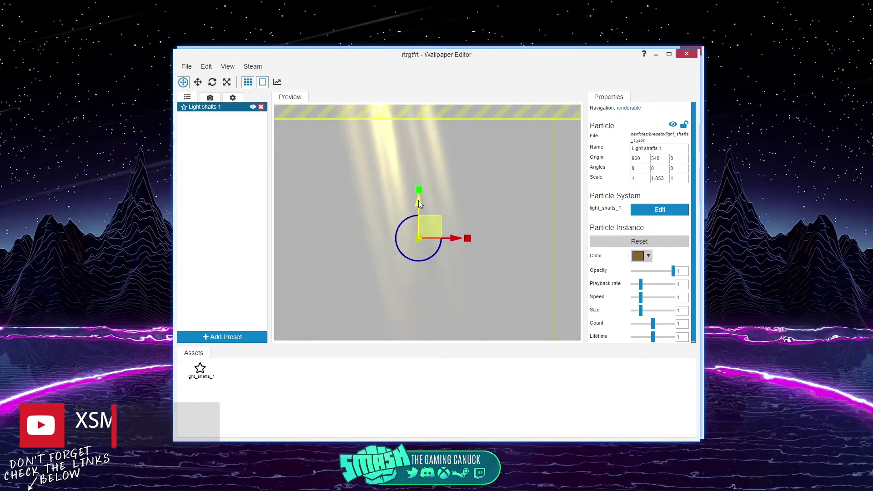
drag(467, 238, 534, 215)
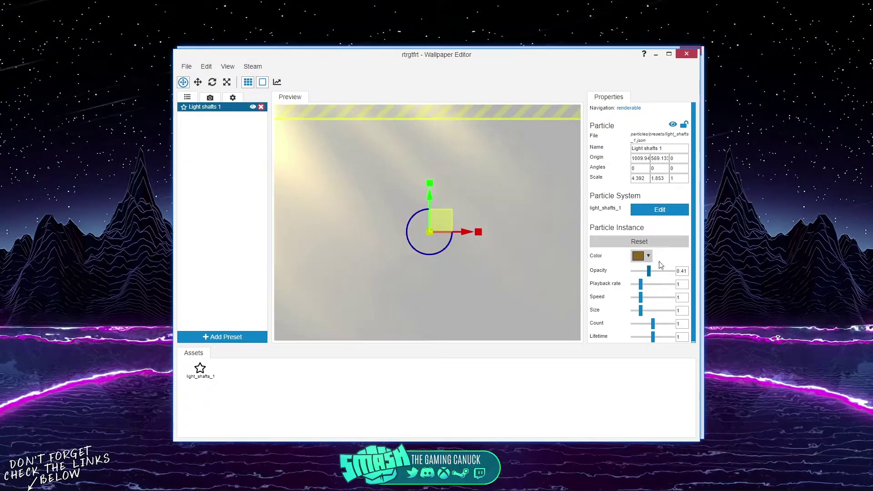
scroll(692, 268, down, 1)
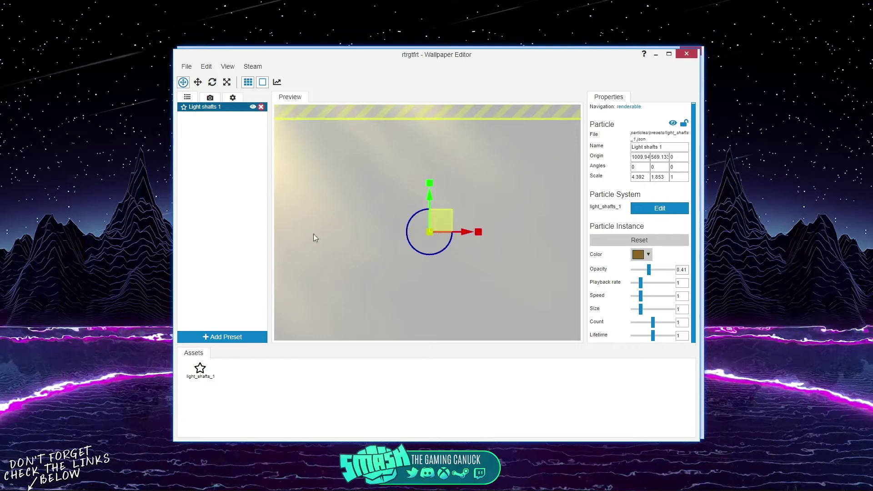
drag(405, 182, 335, 201)
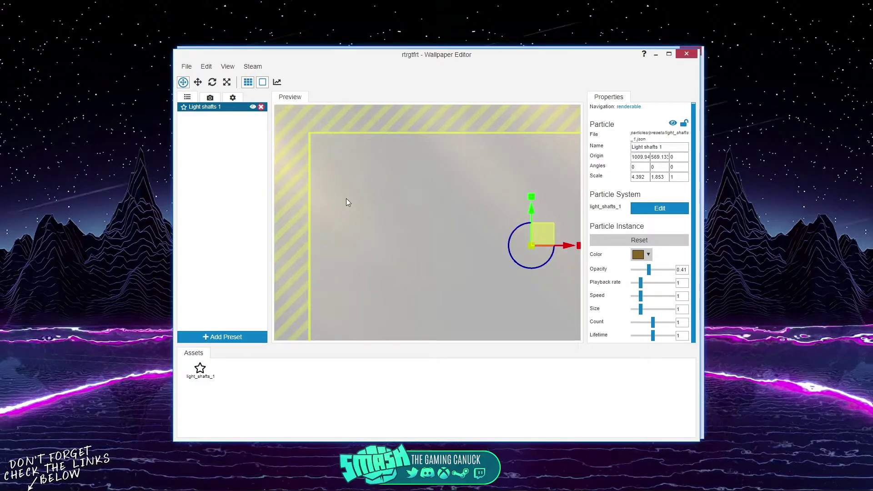
key(ctrl+s)
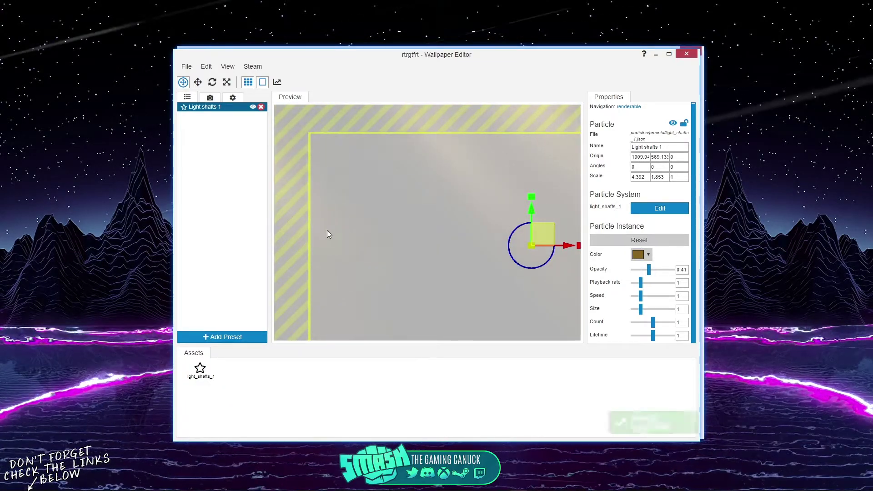
click(687, 54)
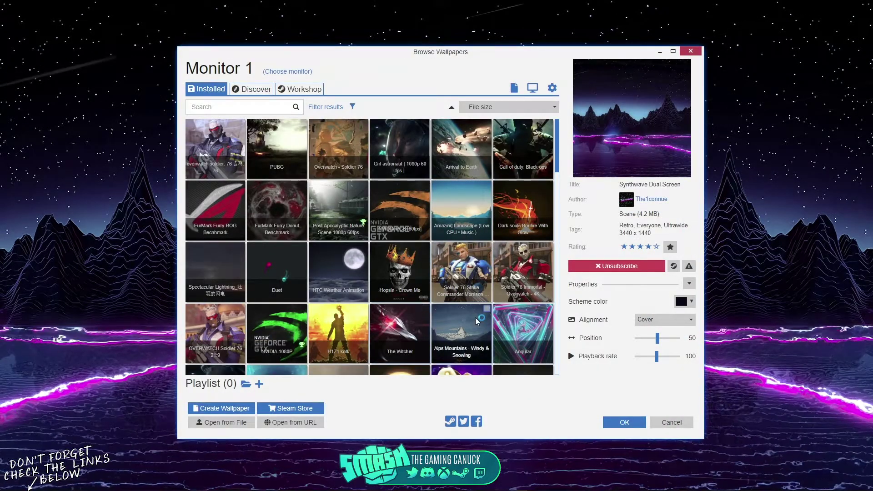
Try the Alps Mountains and Pixel Fight 2 wallpapers on the desktop
click(473, 344)
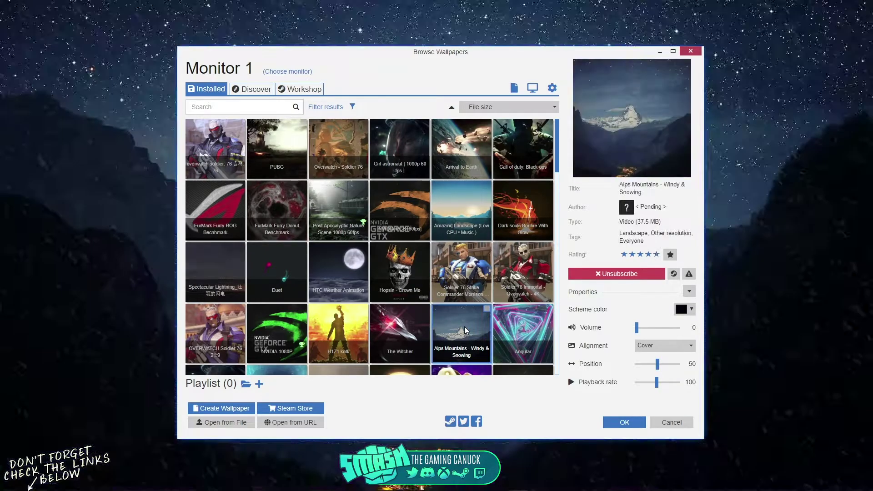
drag(341, 56, 872, 54)
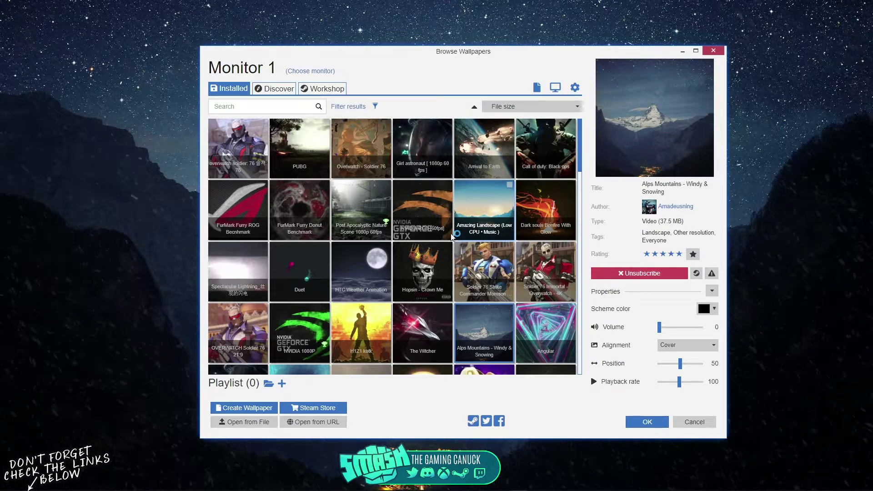
scroll(464, 295, down, 3)
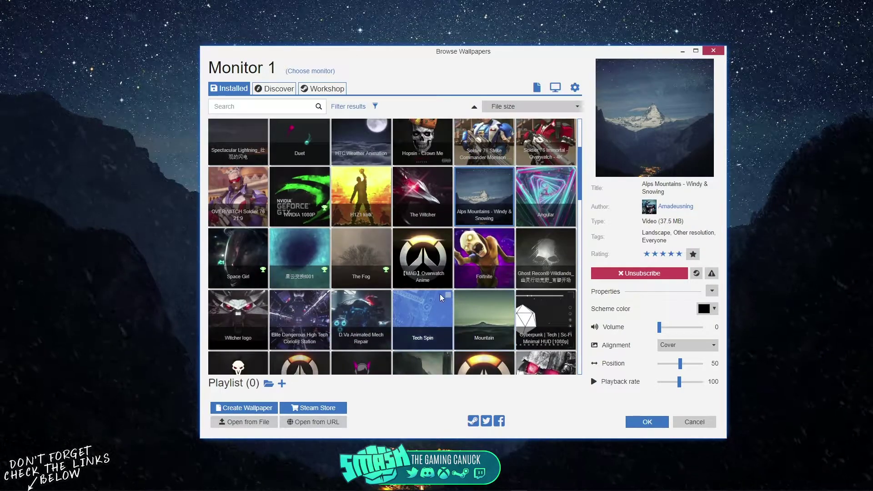
scroll(450, 297, down, 2)
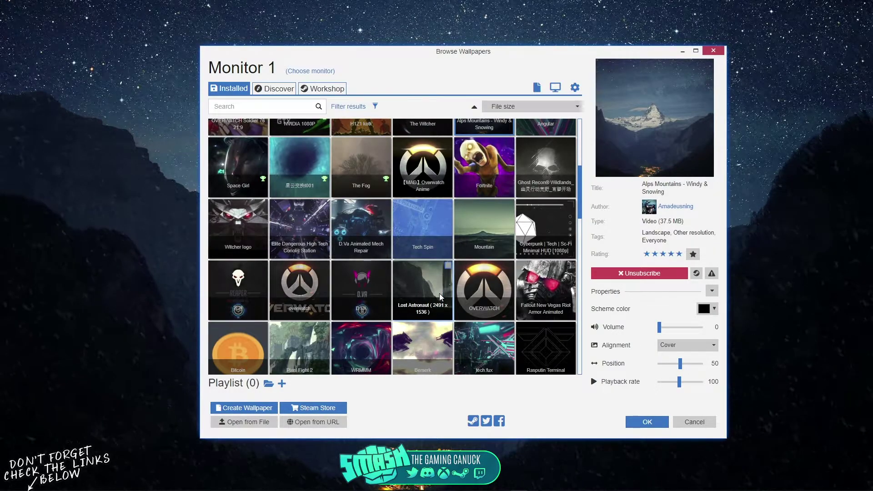
scroll(440, 297, down, 3)
click(299, 171)
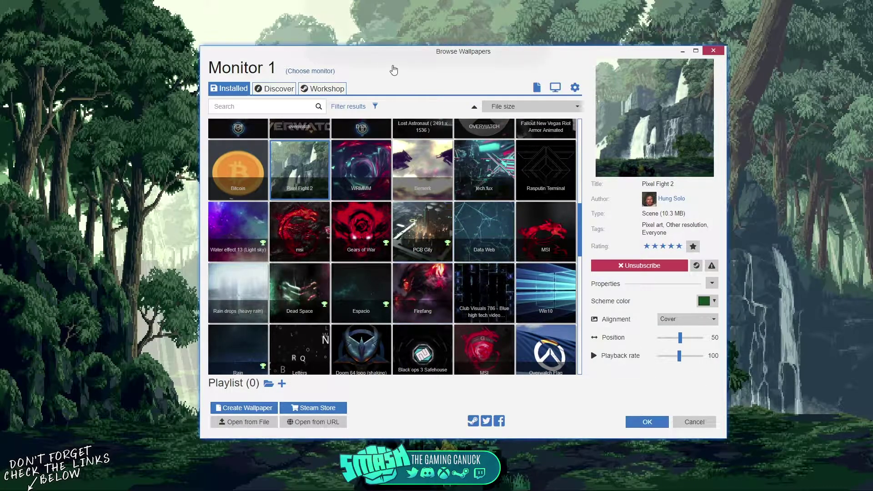
Apply Dead Space, push its Position setting fully across, and check the alignment options
drag(392, 68, 539, 48)
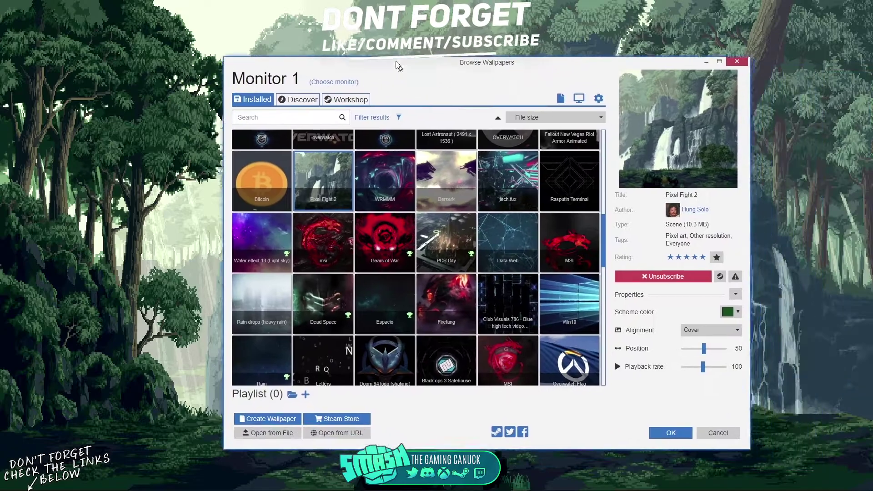
drag(395, 65, 397, 44)
scroll(409, 249, down, 3)
click(325, 145)
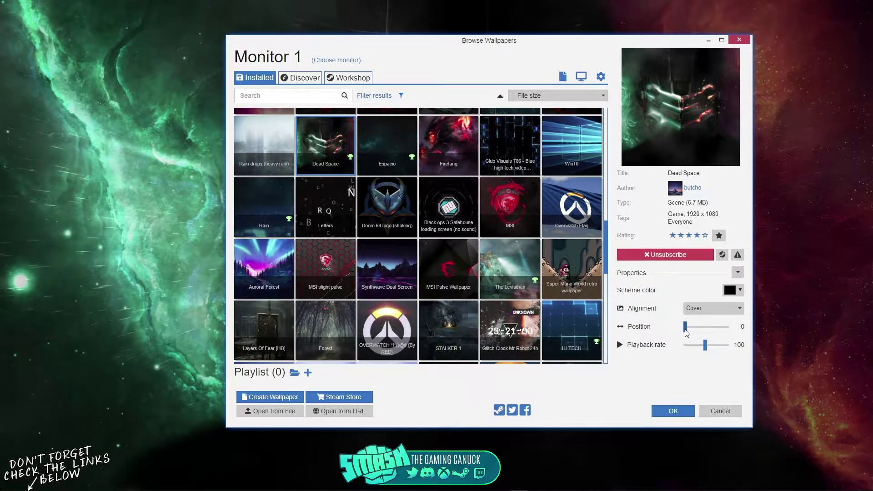
drag(685, 326, 709, 327)
click(713, 309)
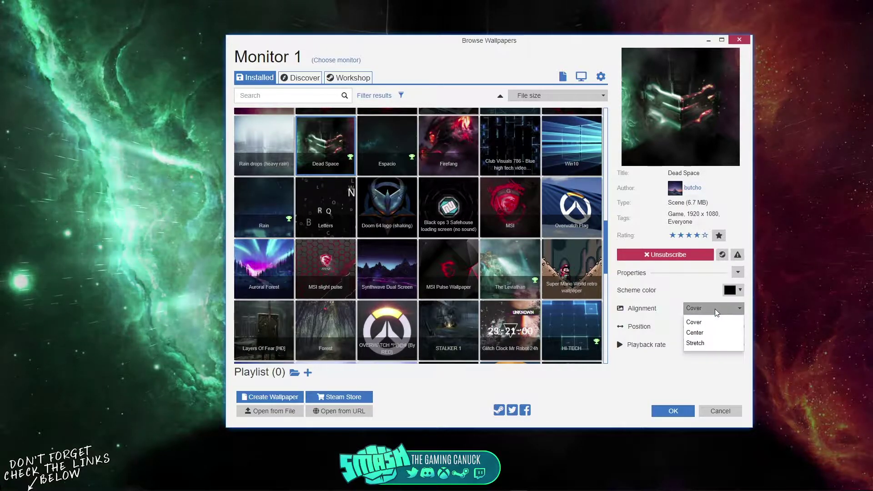
click(702, 318)
Reapply Synthwave Dual Screen, then move through the browser's tabs to the Workshop catalogue
click(397, 259)
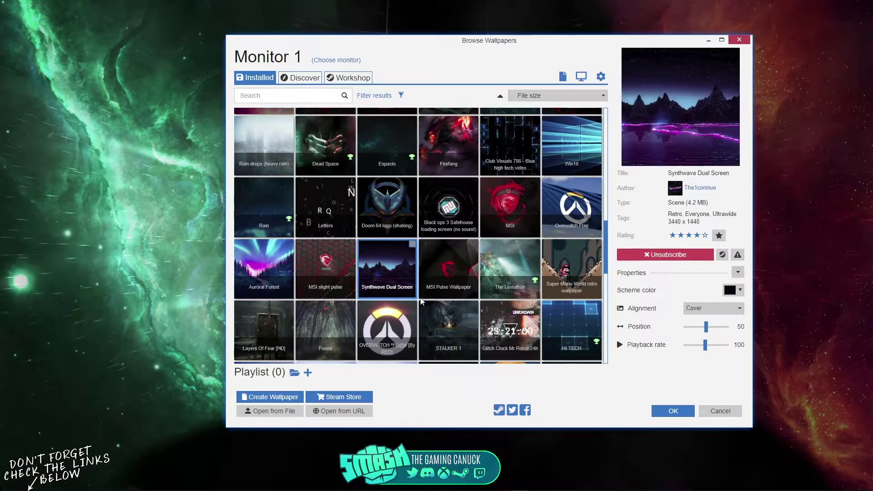
drag(502, 48, 479, 52)
click(273, 84)
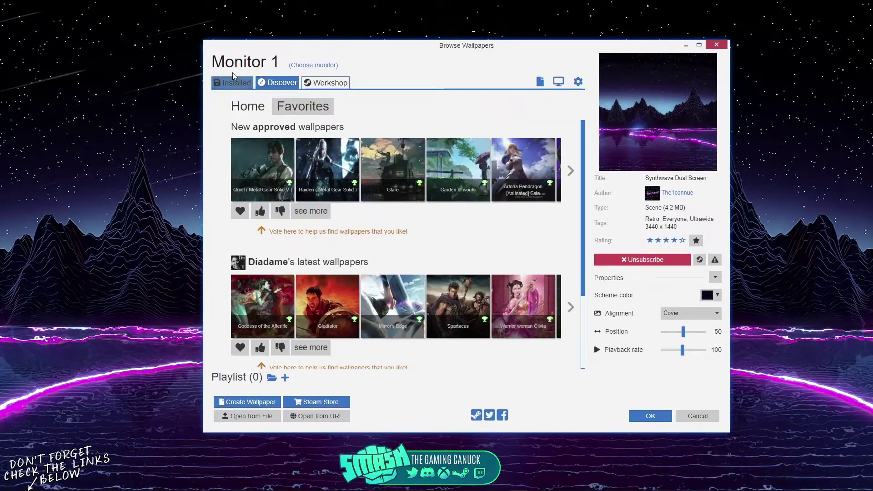
click(232, 83)
click(277, 82)
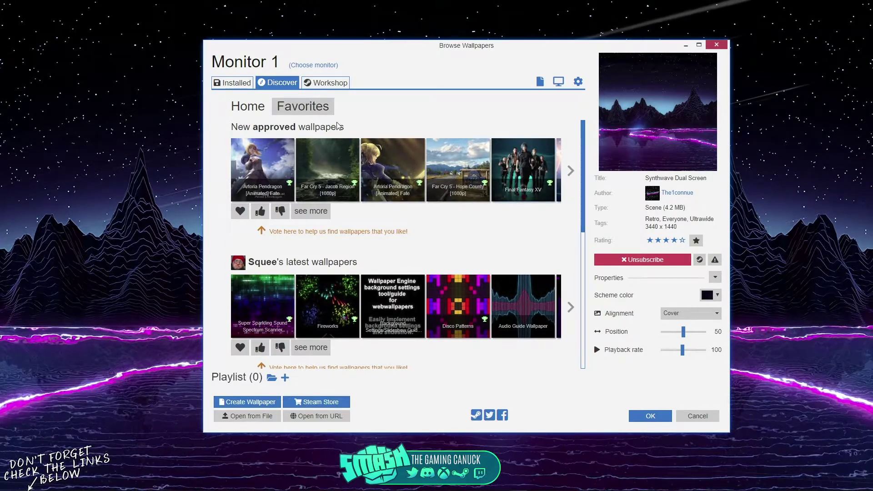
click(335, 86)
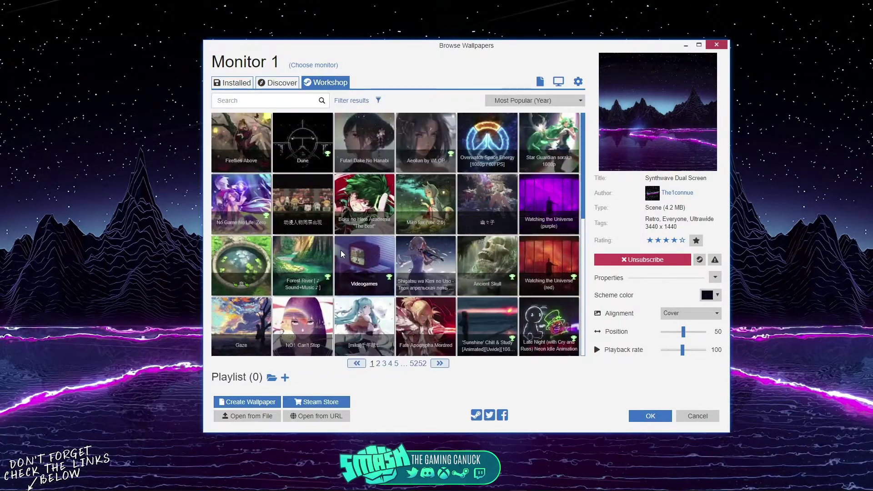
Search the Workshop for 'mortal kom', go to results page 3, and subscribe to 'mortal combat'
click(284, 101)
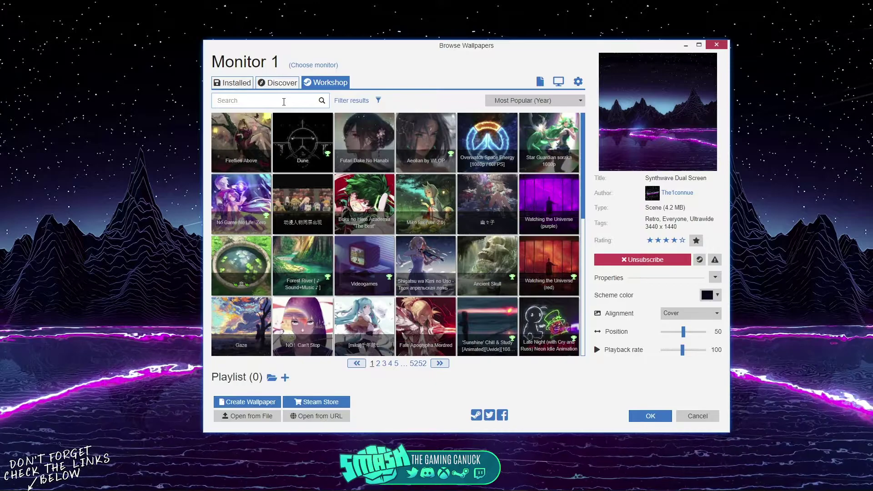
text(mort)
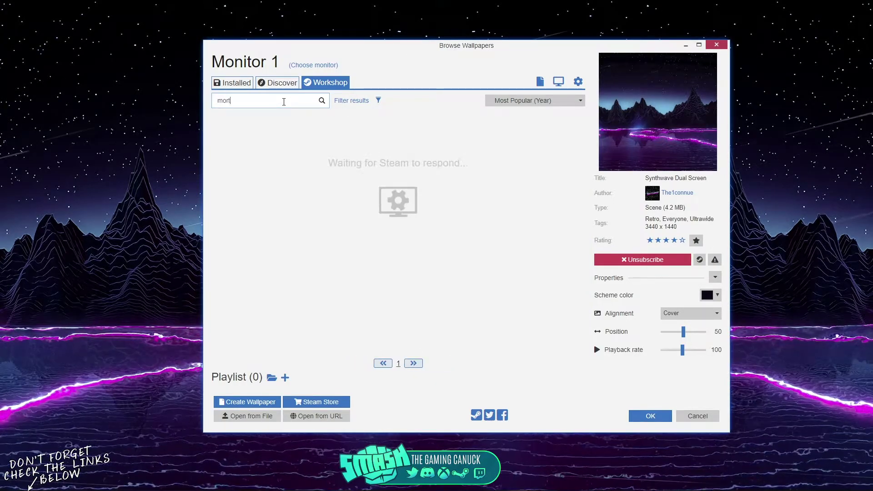
text(al kombat)
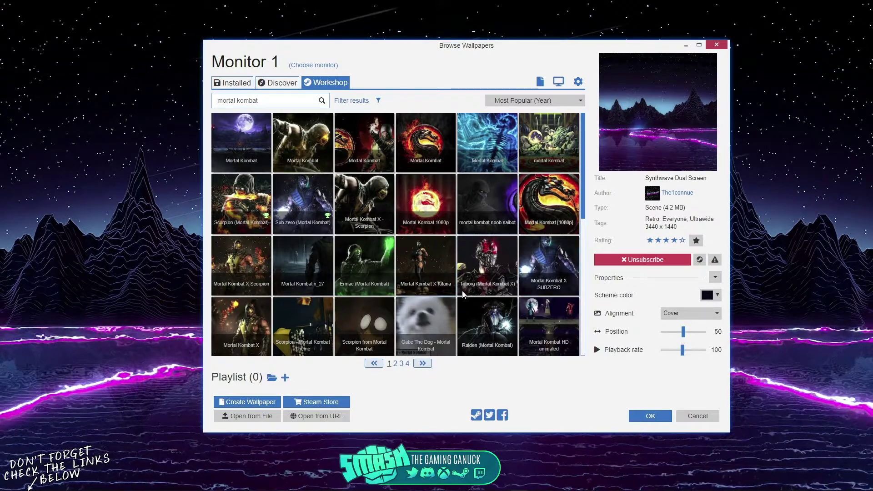
scroll(486, 251, down, 3)
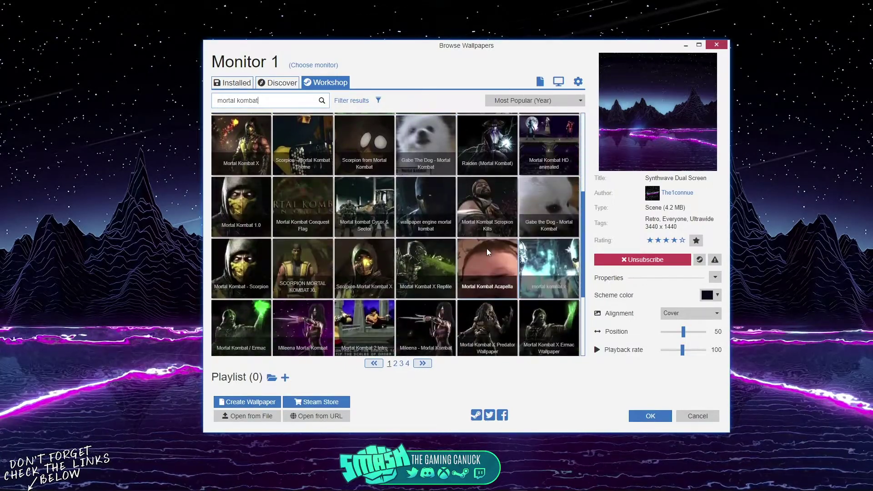
scroll(486, 249, down, 3)
click(423, 363)
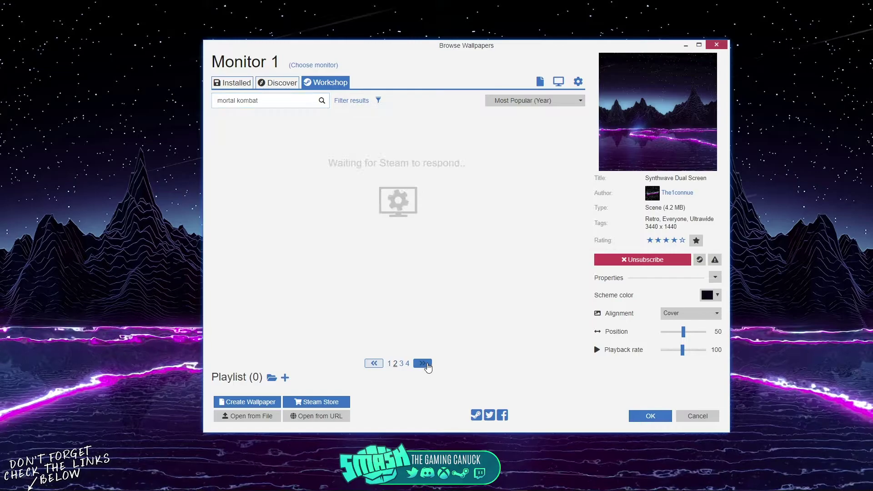
scroll(481, 245, down, 5)
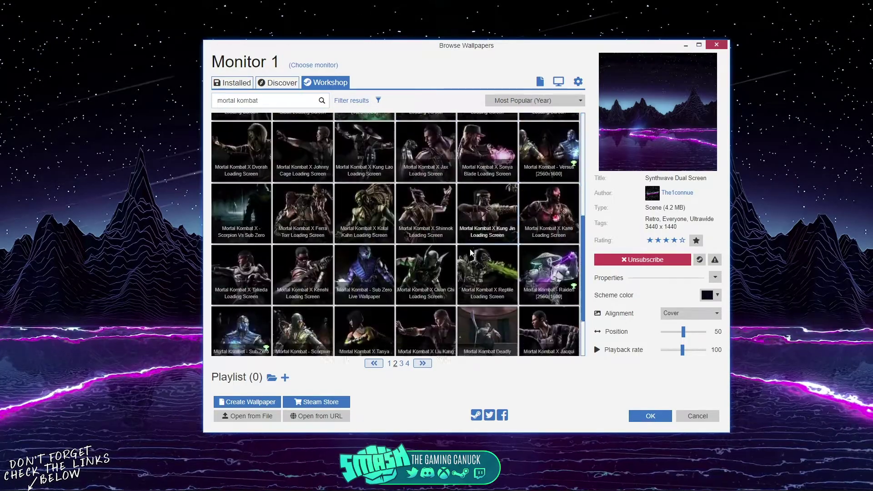
click(423, 363)
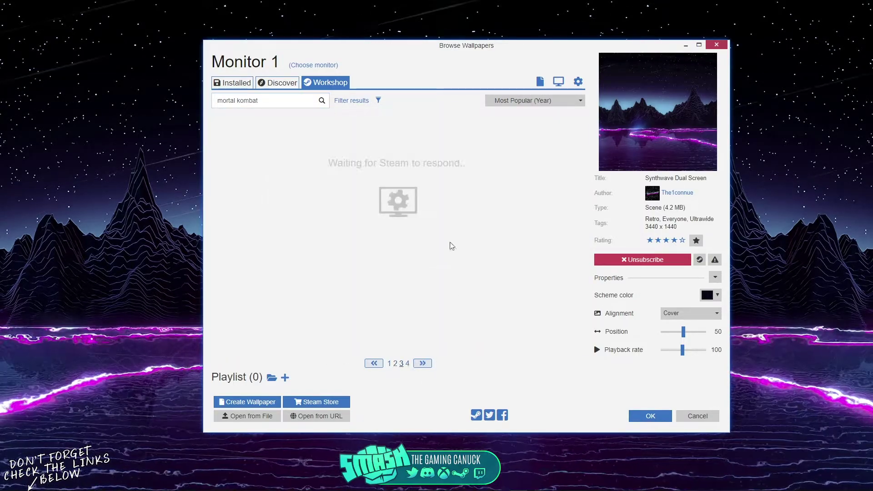
scroll(453, 300, down, 5)
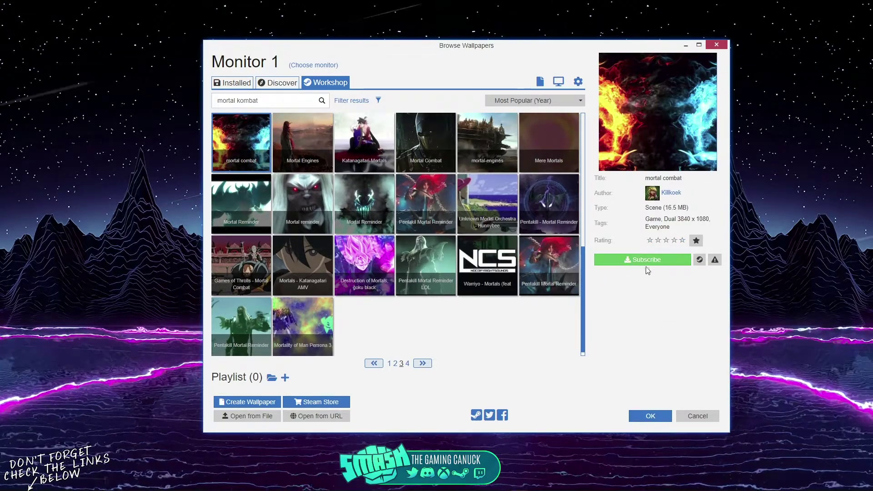
click(646, 260)
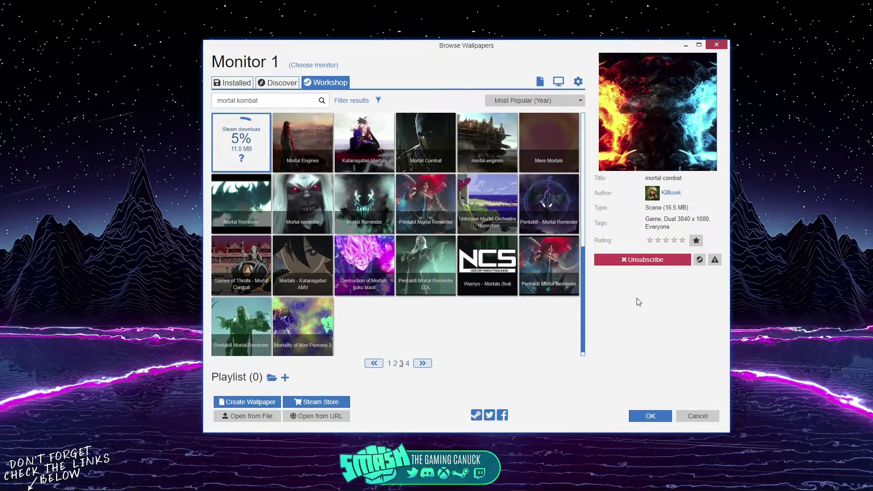